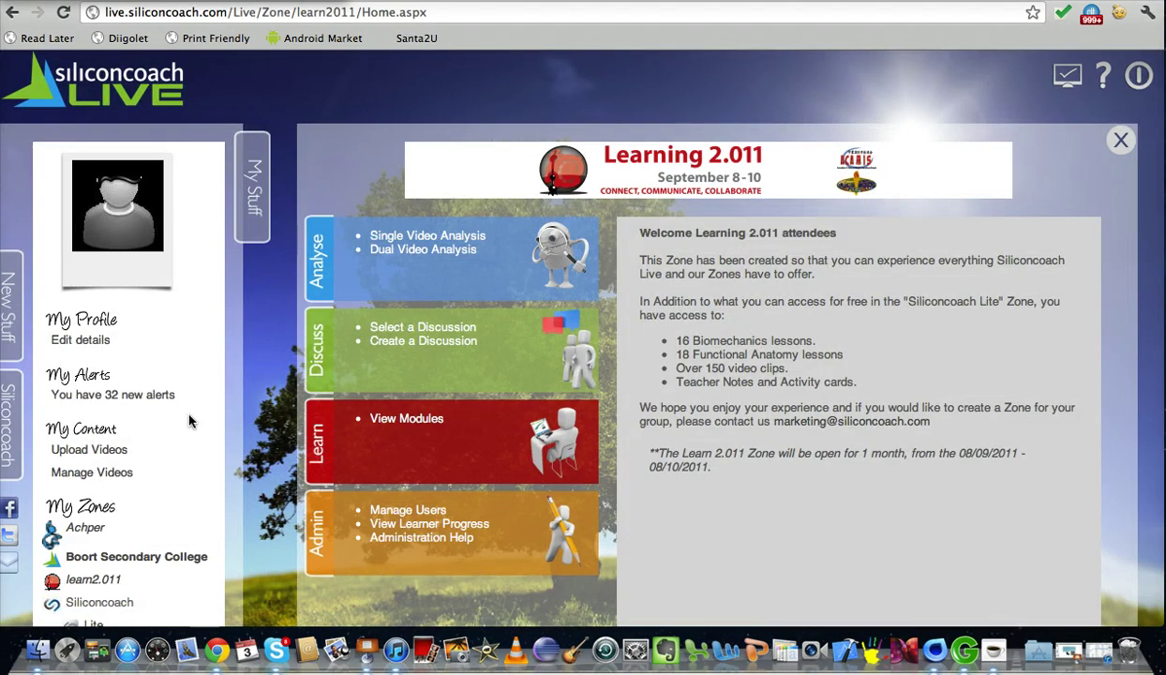
- In Boort Secondary College, select VID00004.AVI and the Tiger Woods 3-wood clip for Dual Video Analysis
scroll(188, 420, down, 5)
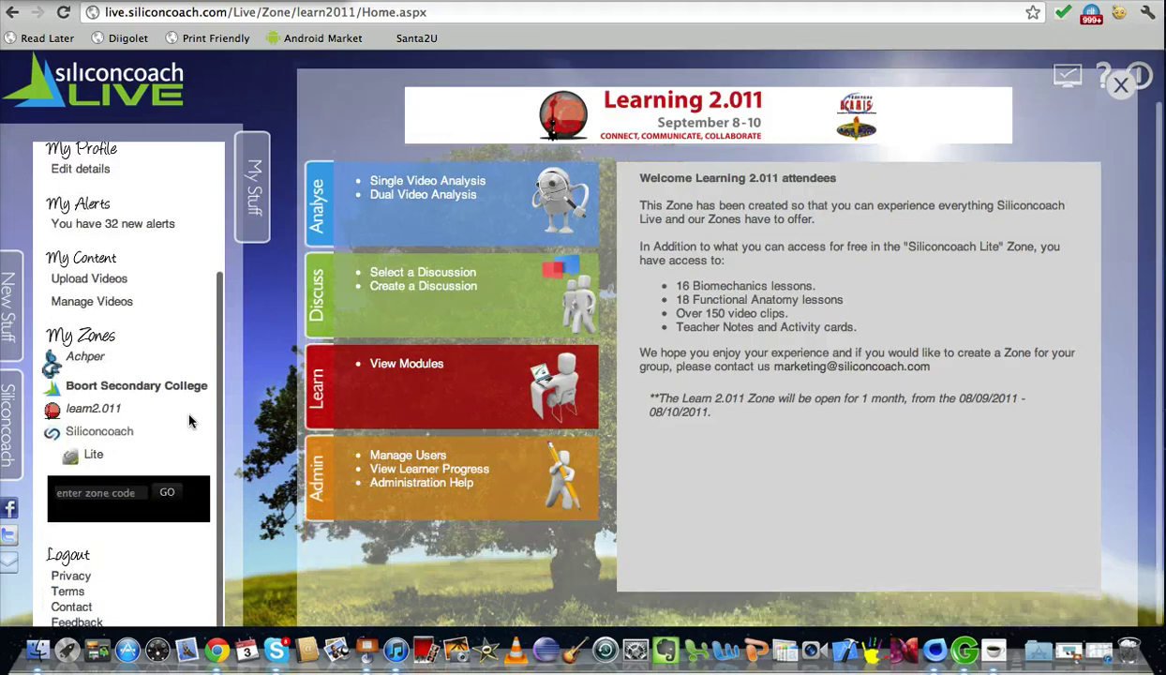
click(100, 389)
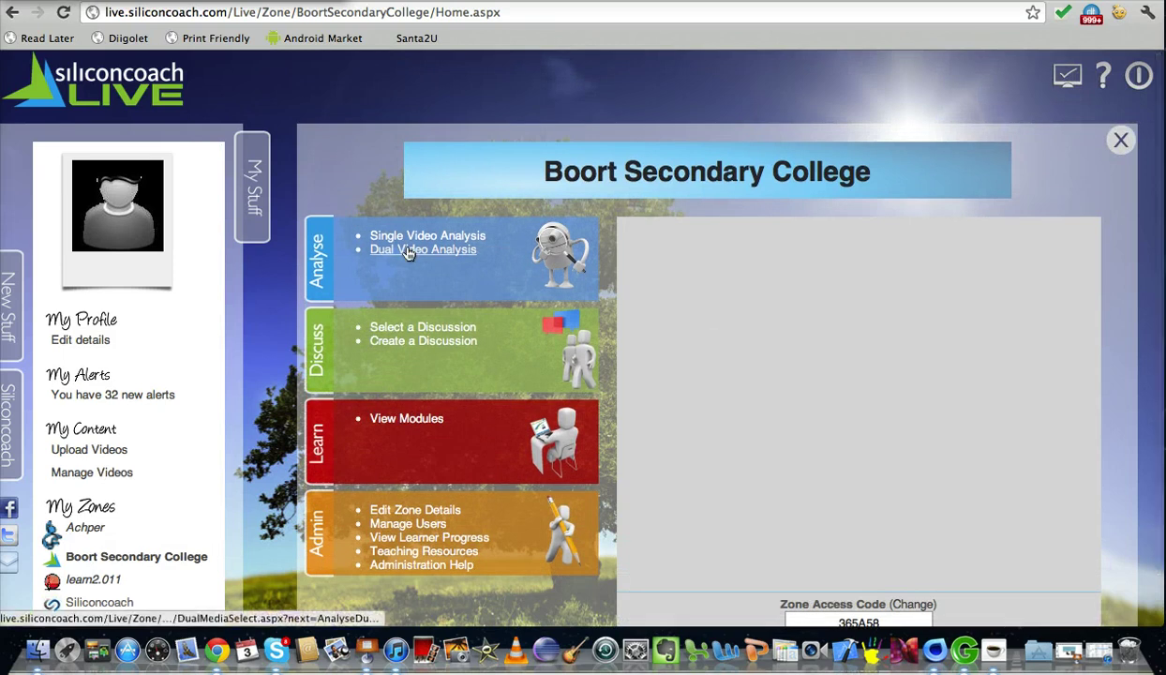
click(410, 251)
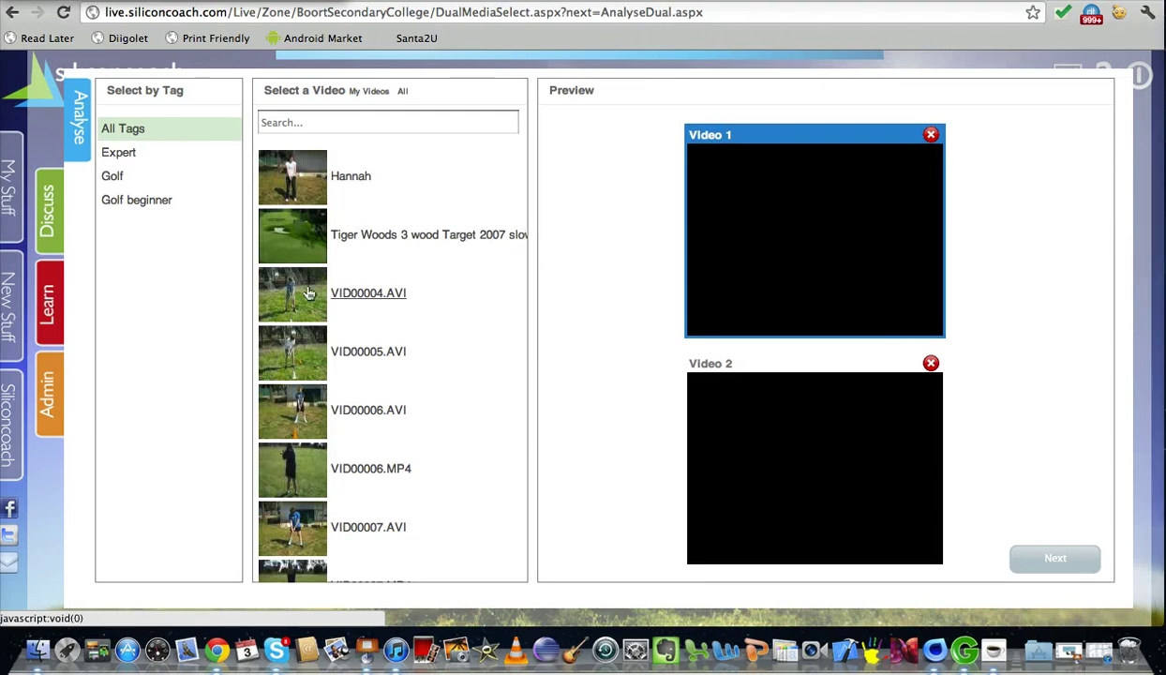
click(394, 294)
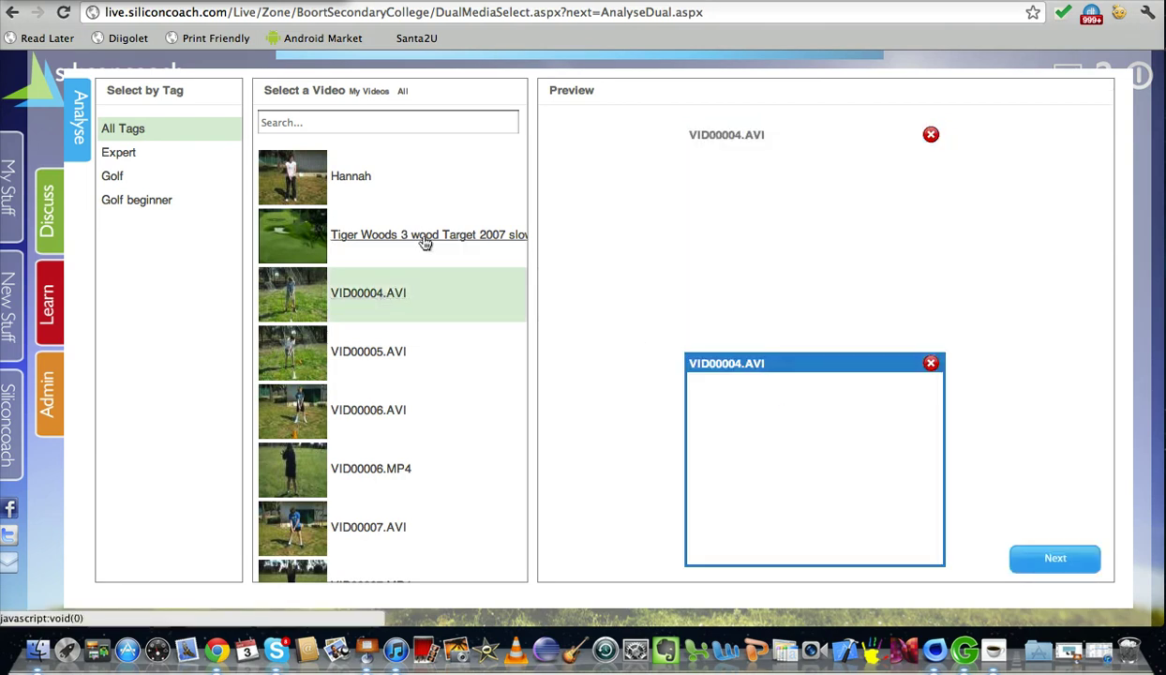
click(503, 242)
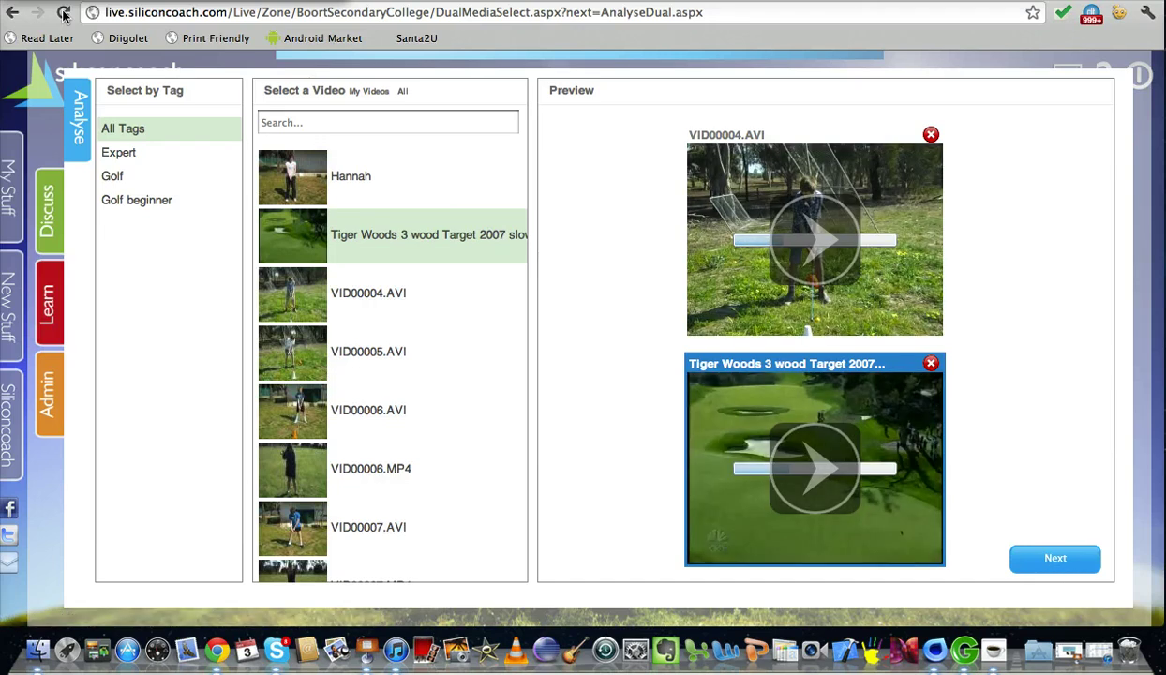
- Open the side-by-side analysis and draw a yellow line on the boy's swing
click(1056, 559)
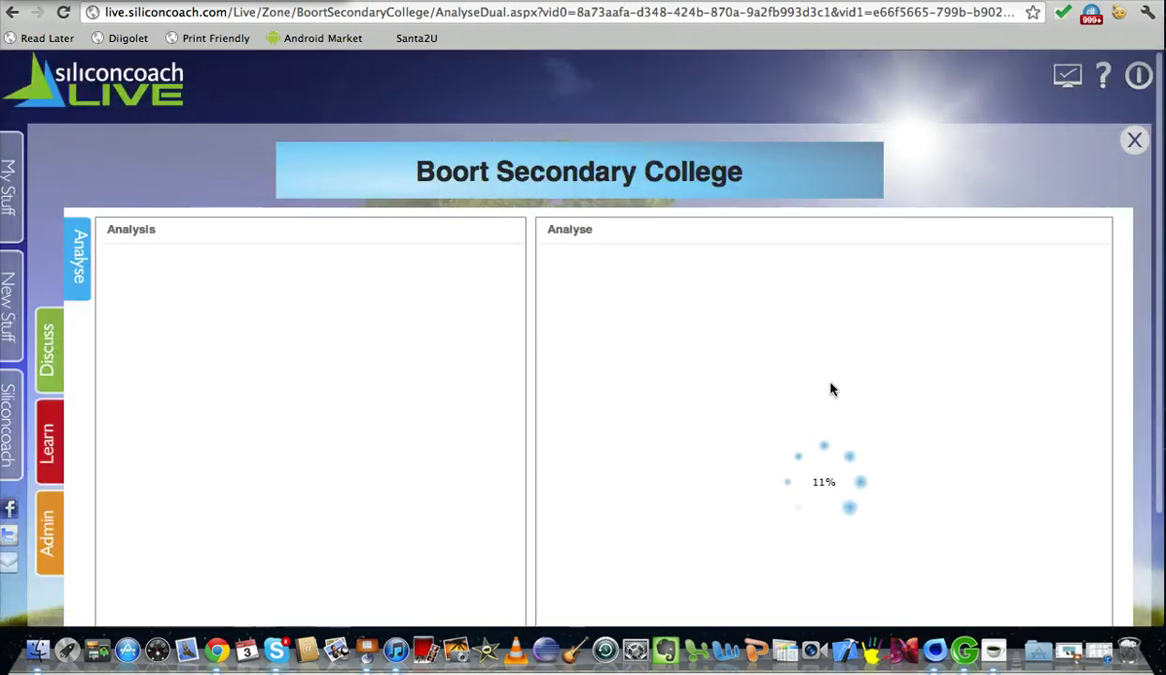
scroll(805, 371, down, 3)
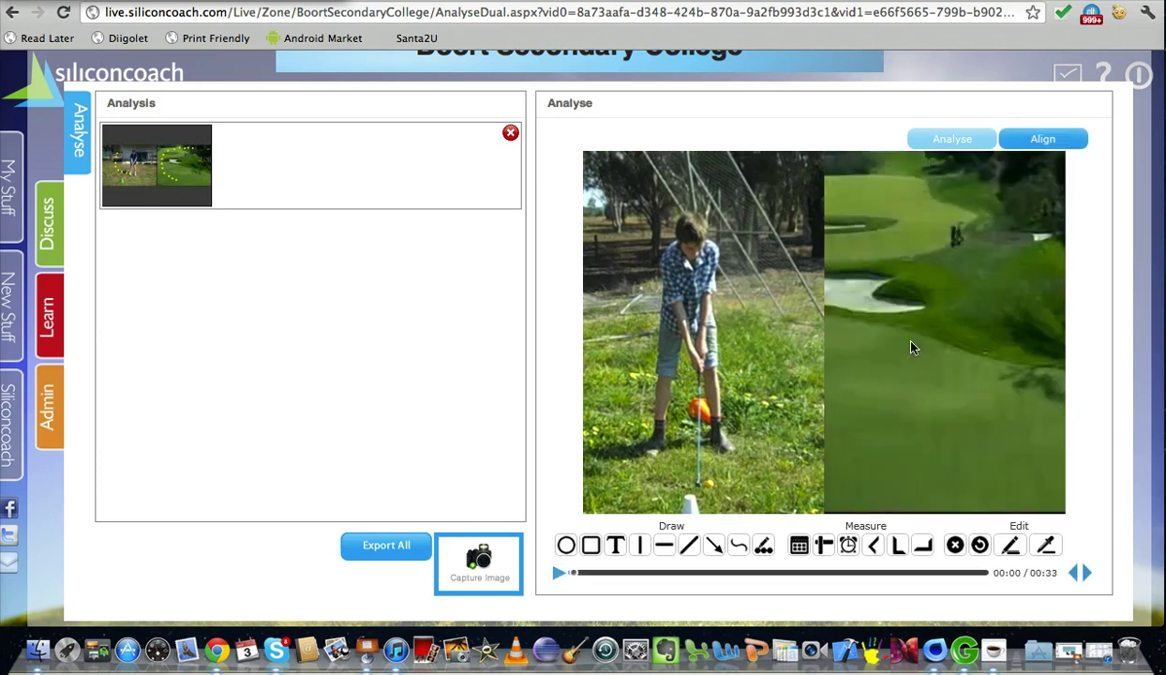
click(688, 545)
drag(784, 349, 736, 467)
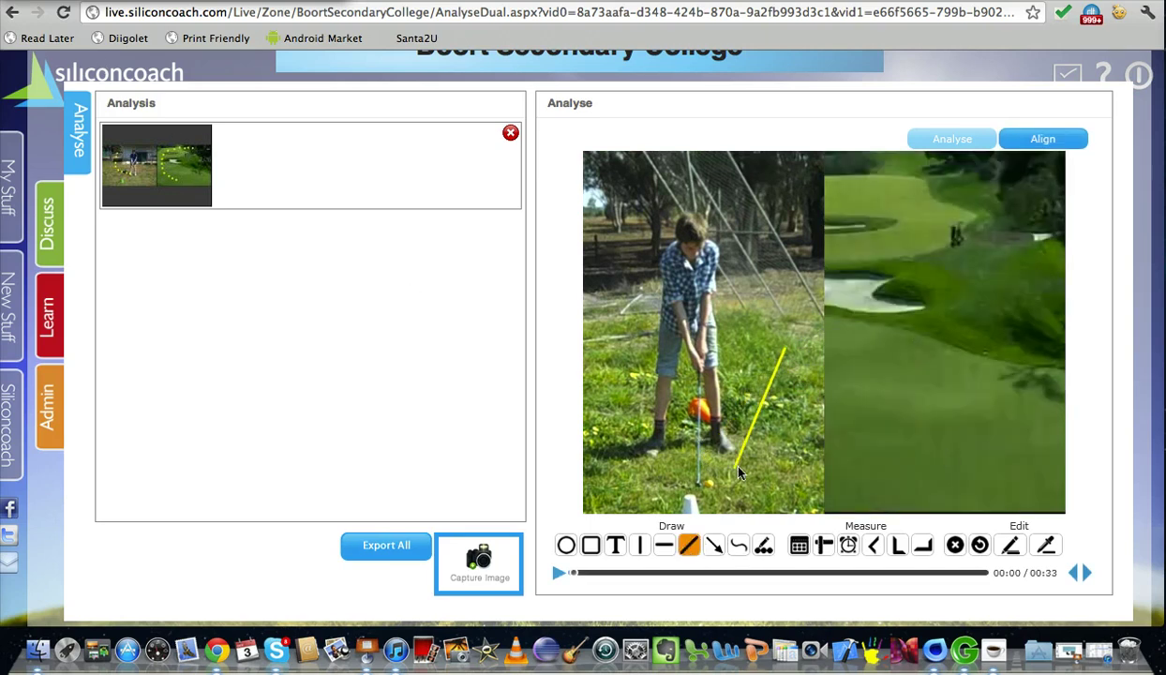
- Advance both clips four frames forward
click(1084, 575)
click(1084, 576)
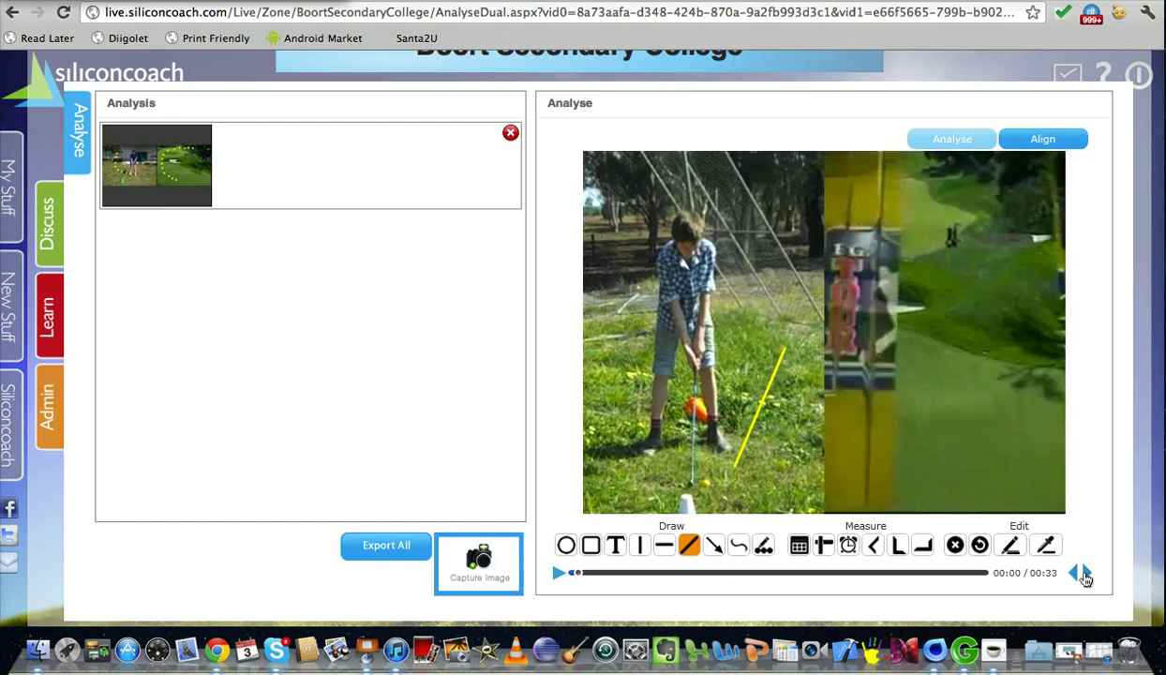
click(1084, 575)
click(1084, 576)
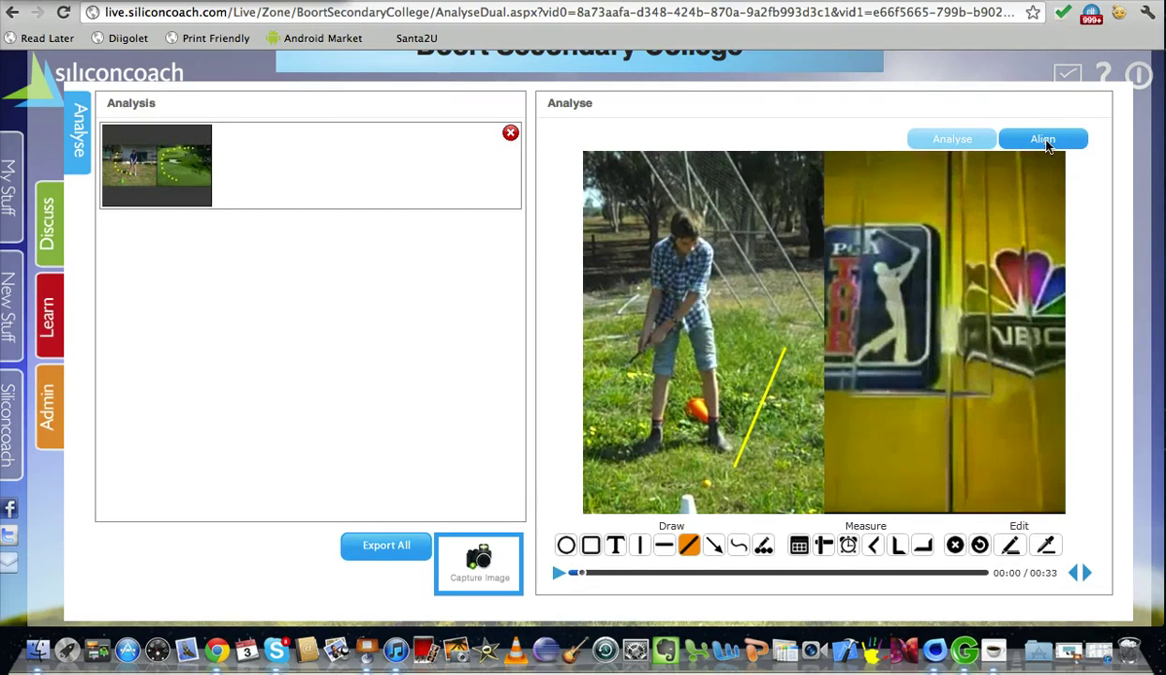
- Align the second clip alone to 00:04
click(1044, 141)
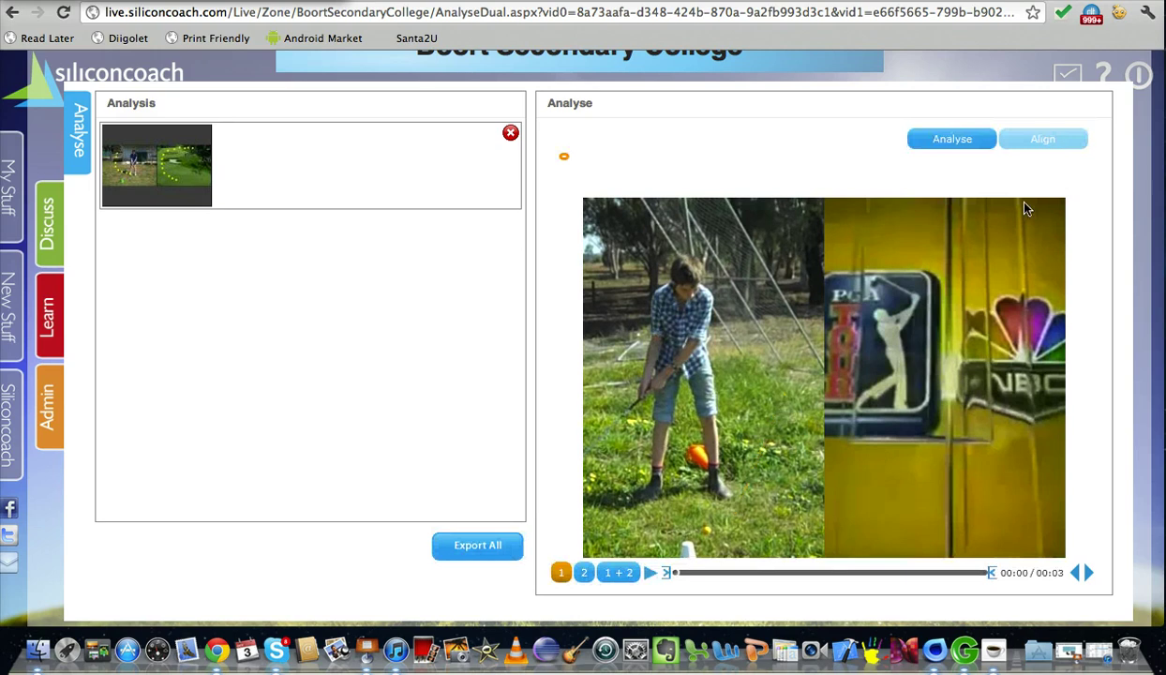
click(585, 577)
drag(673, 572, 718, 578)
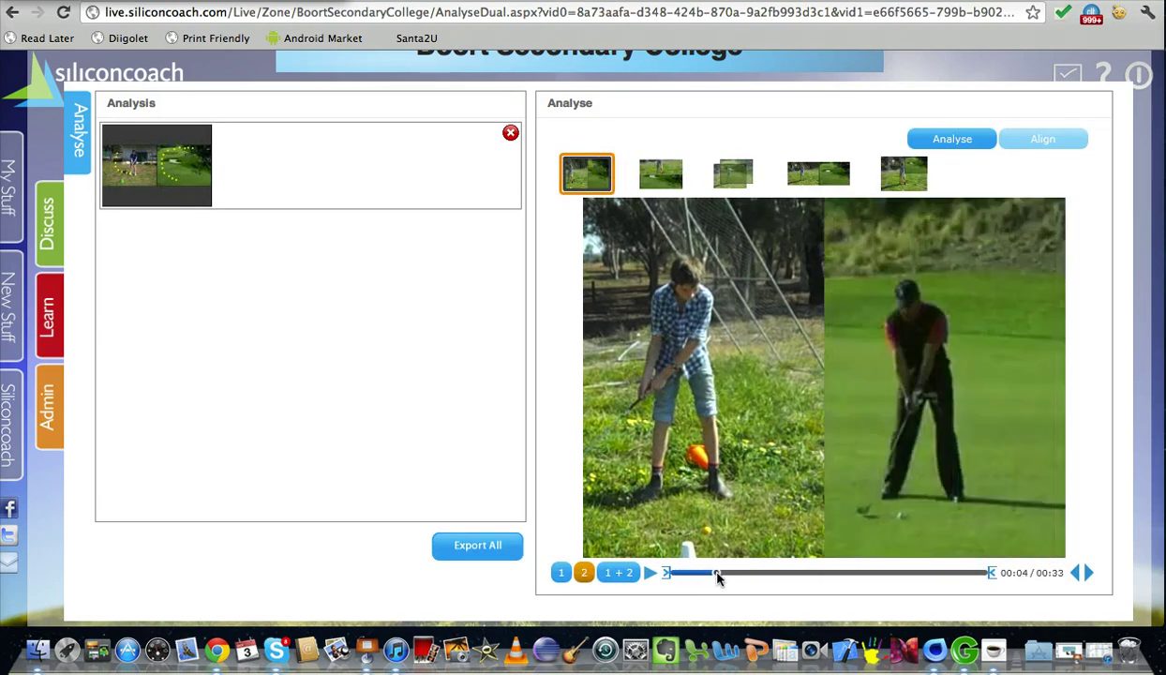
- Try the layout options and settle on picture-in-picture with the second clip inset top right
click(668, 180)
click(717, 178)
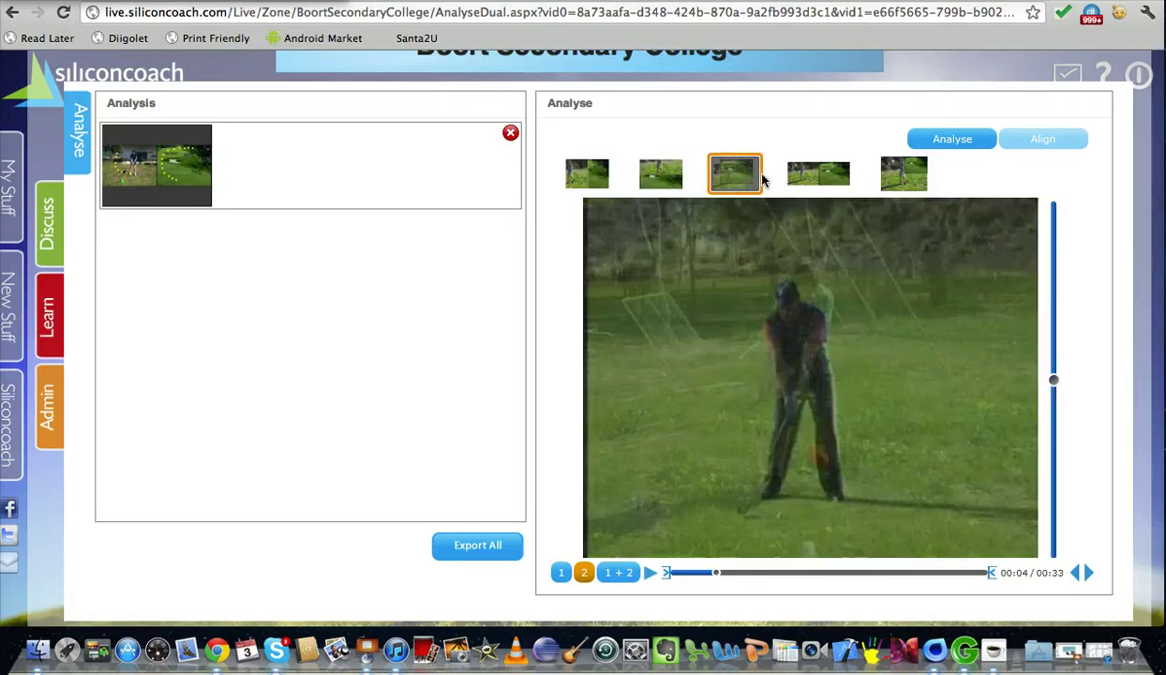
click(826, 177)
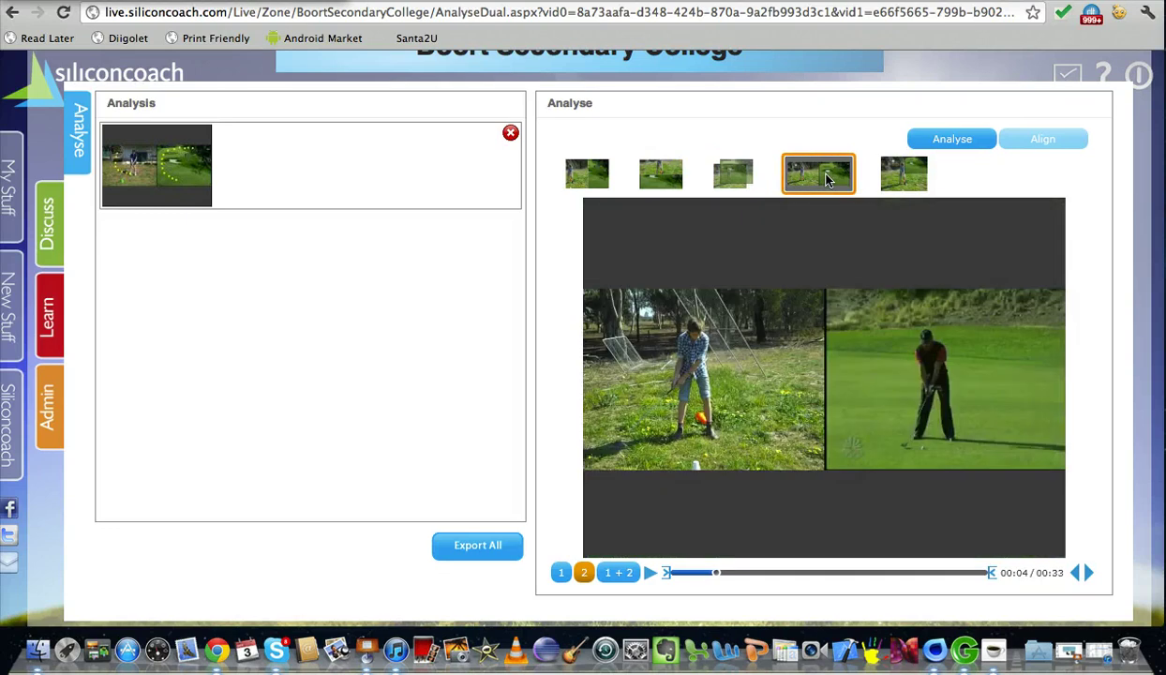
mouse_move(871, 386)
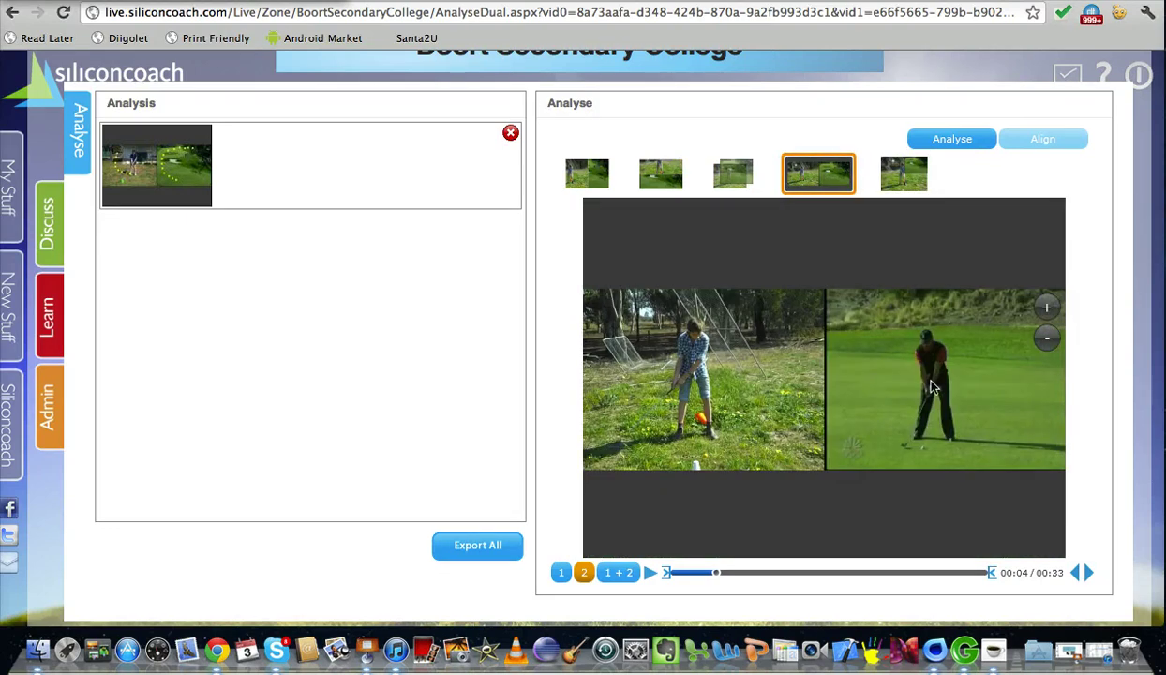
click(905, 176)
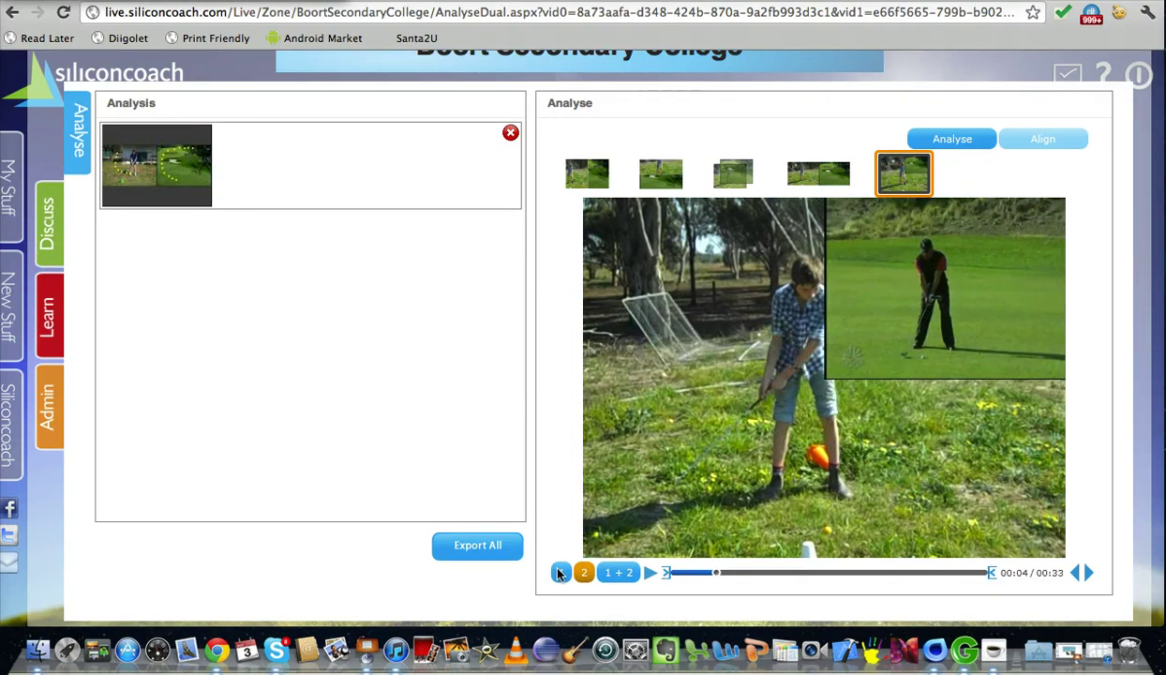
- Capture a still of the picture-in-picture view and open it full size from the Analysis list
click(952, 141)
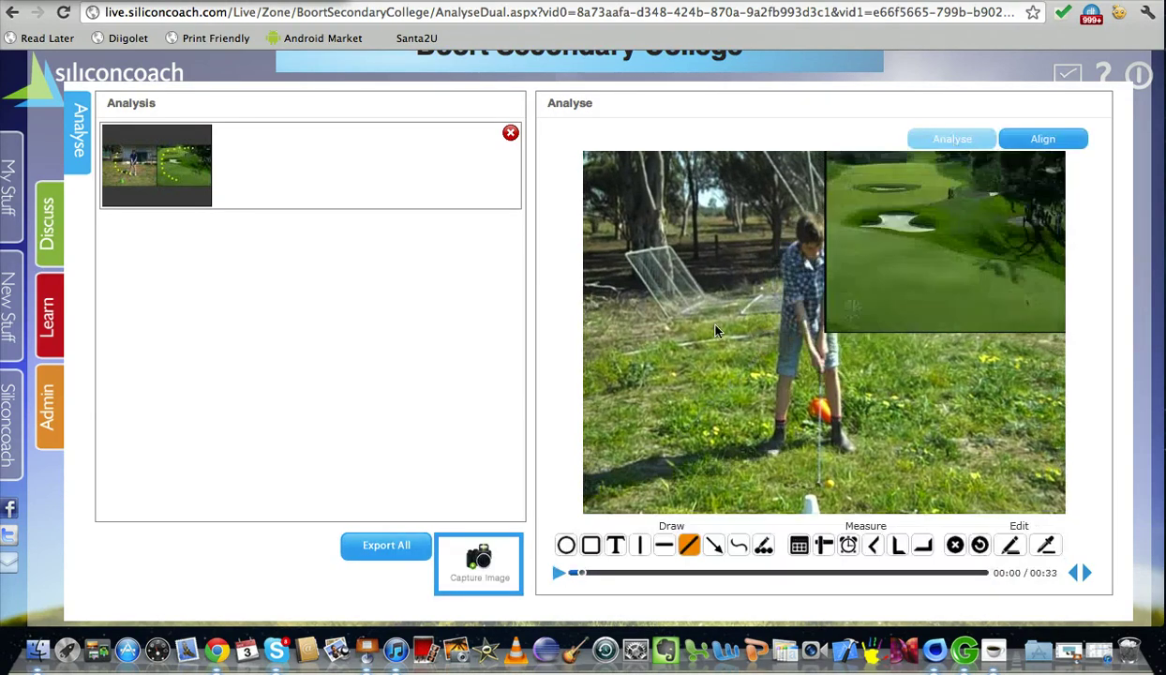
scroll(731, 321, down, 1)
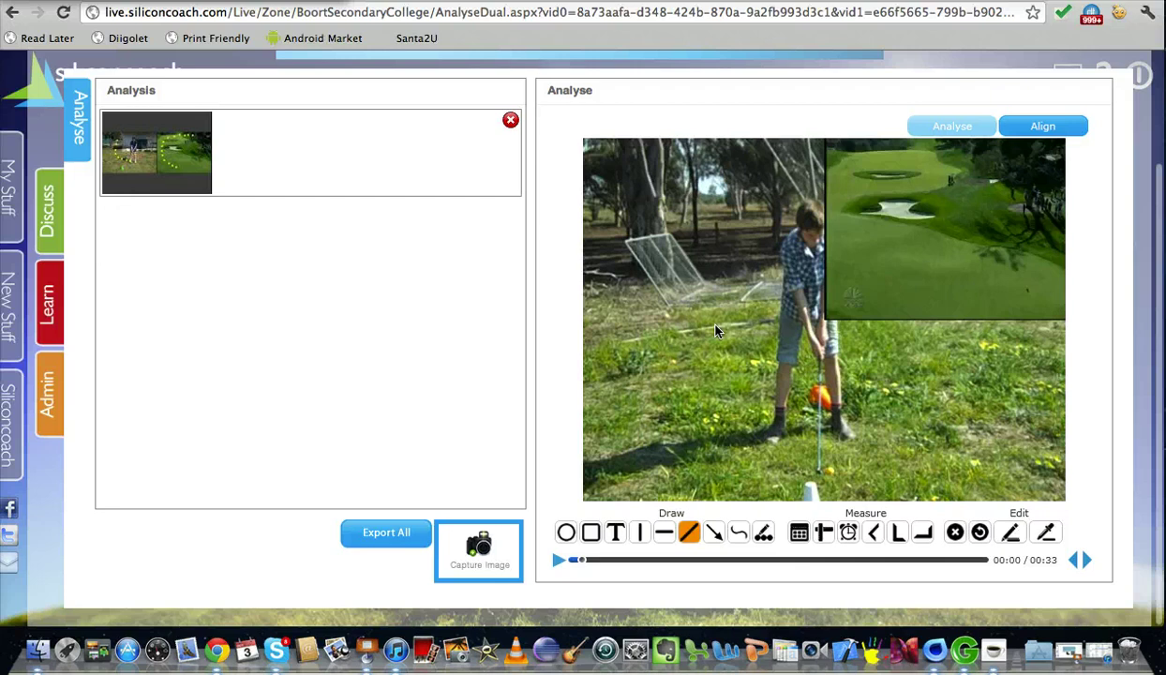
click(471, 566)
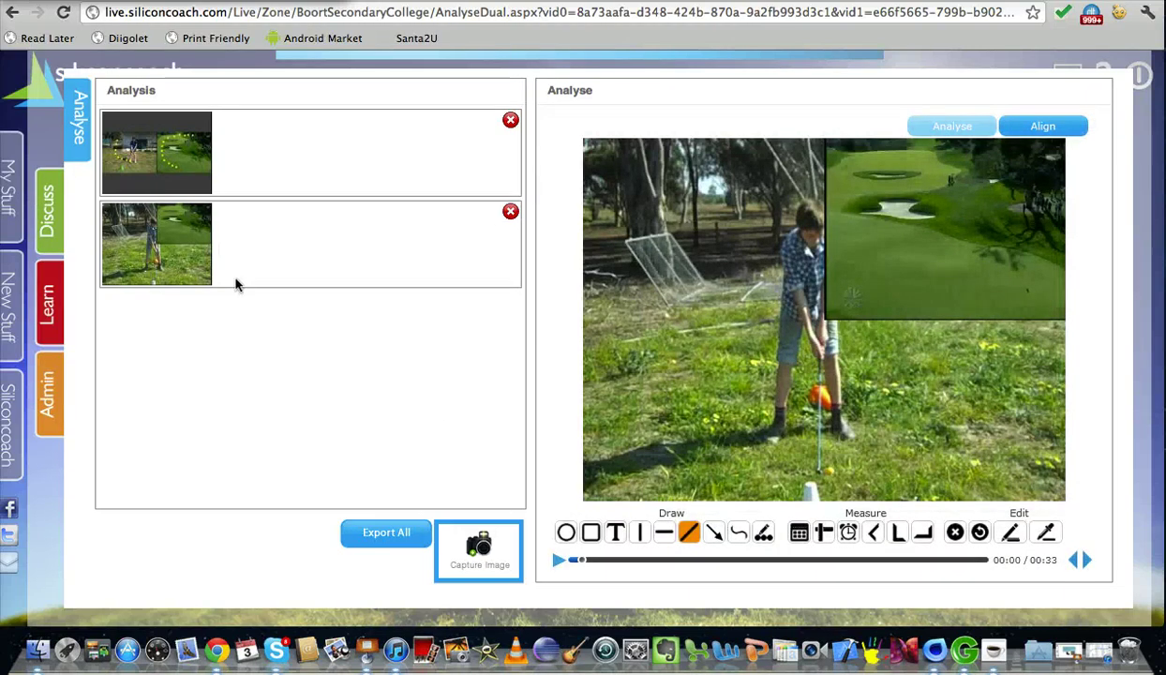
click(155, 249)
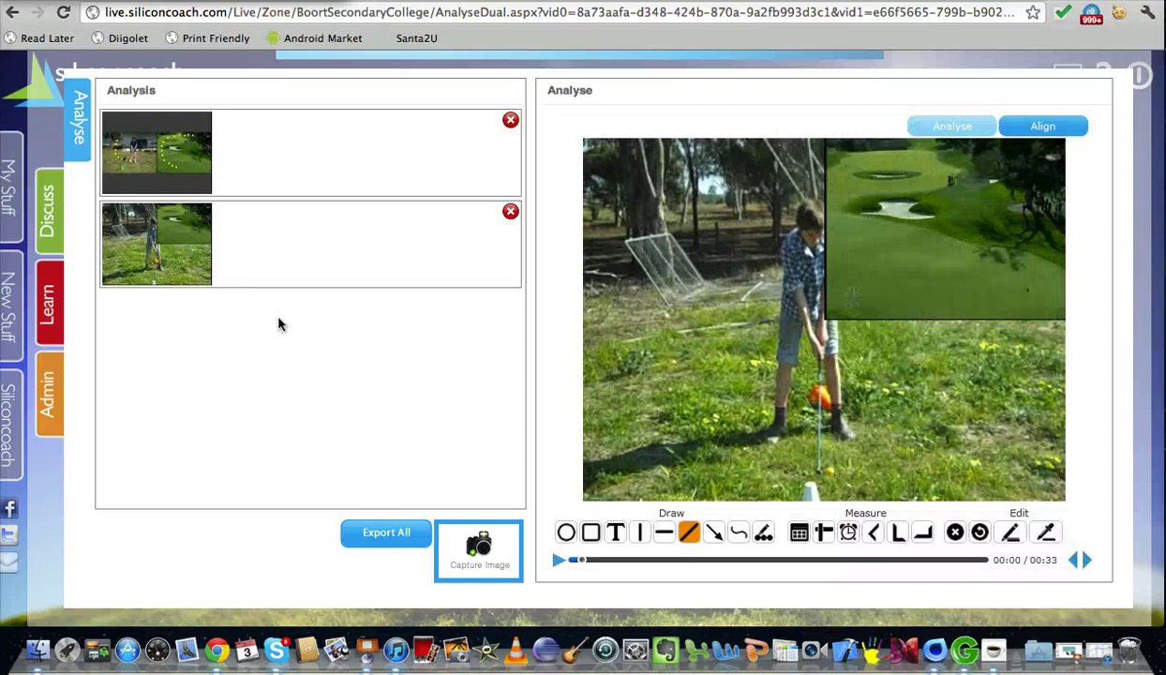
click(188, 269)
- Check Boort Secondary College's empty discussion list, then switch to the learn2.011 zone
click(8, 190)
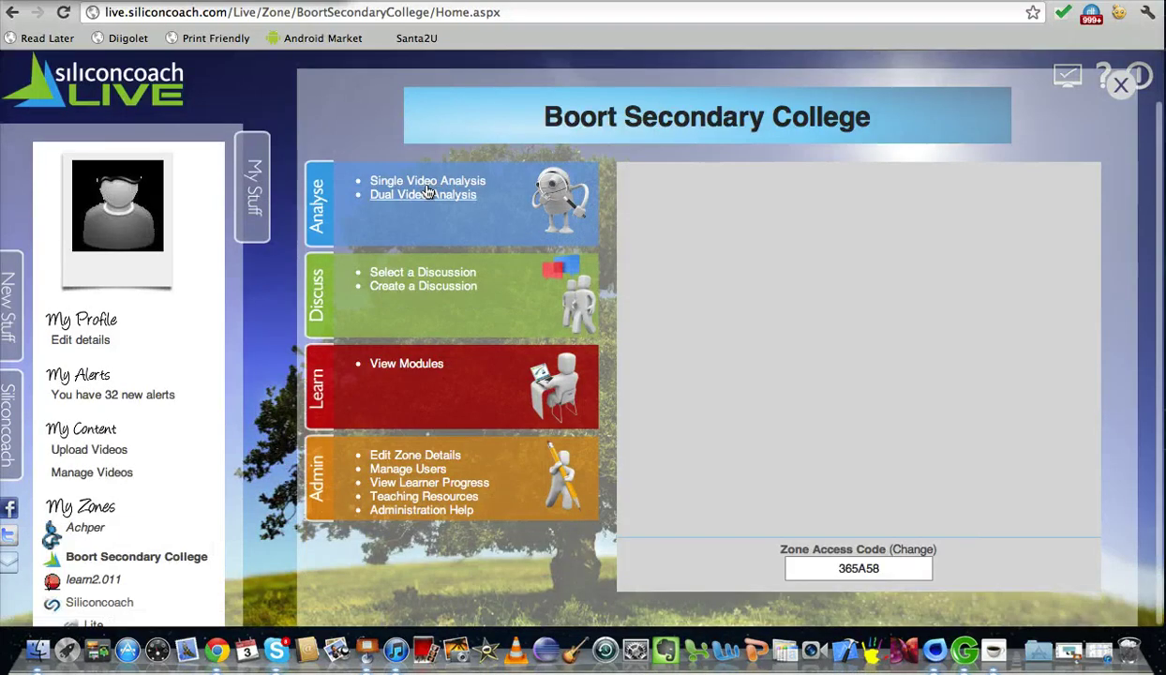
click(416, 277)
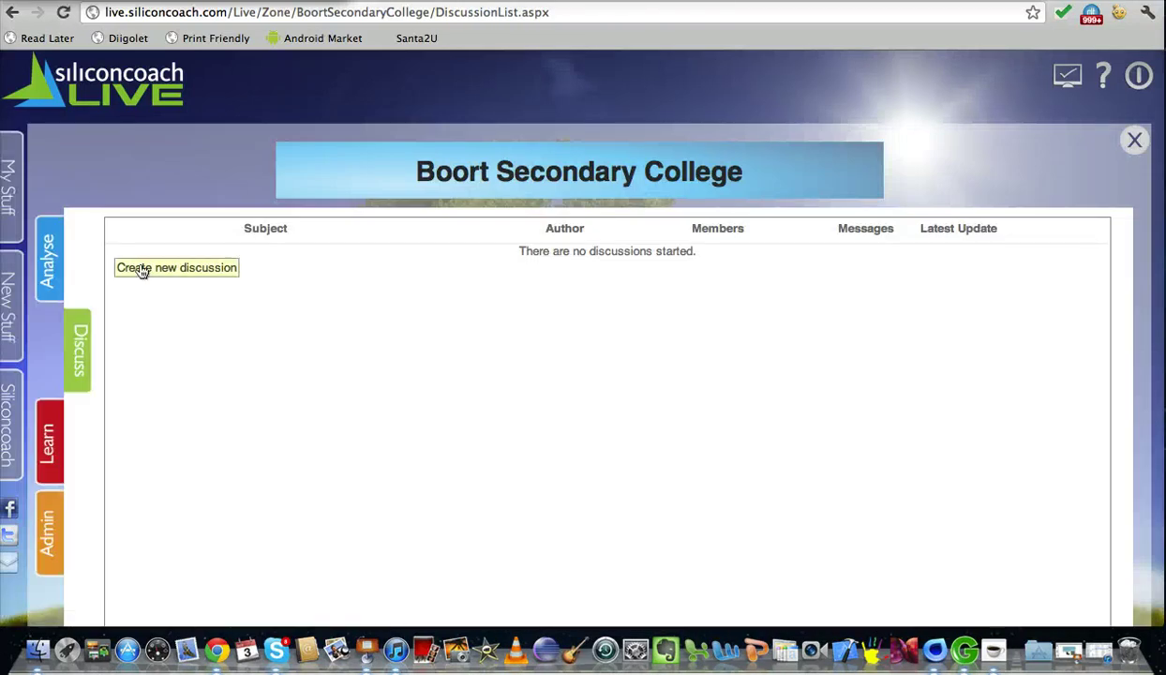
scroll(473, 384, down, 3)
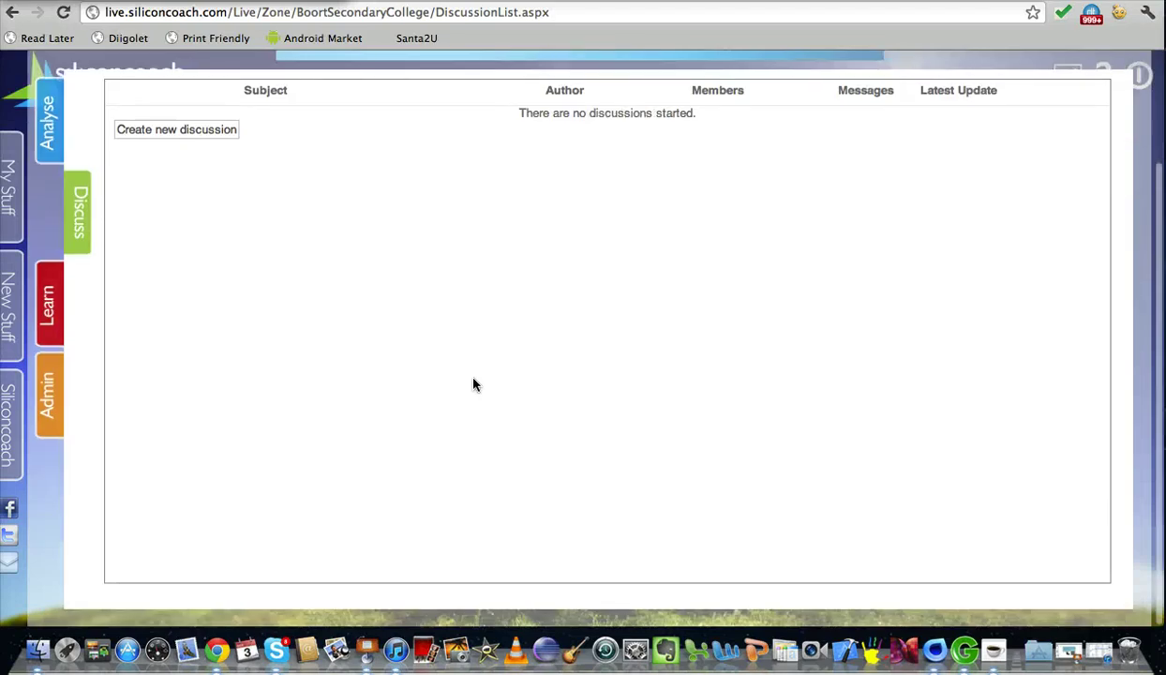
scroll(473, 384, up, 2)
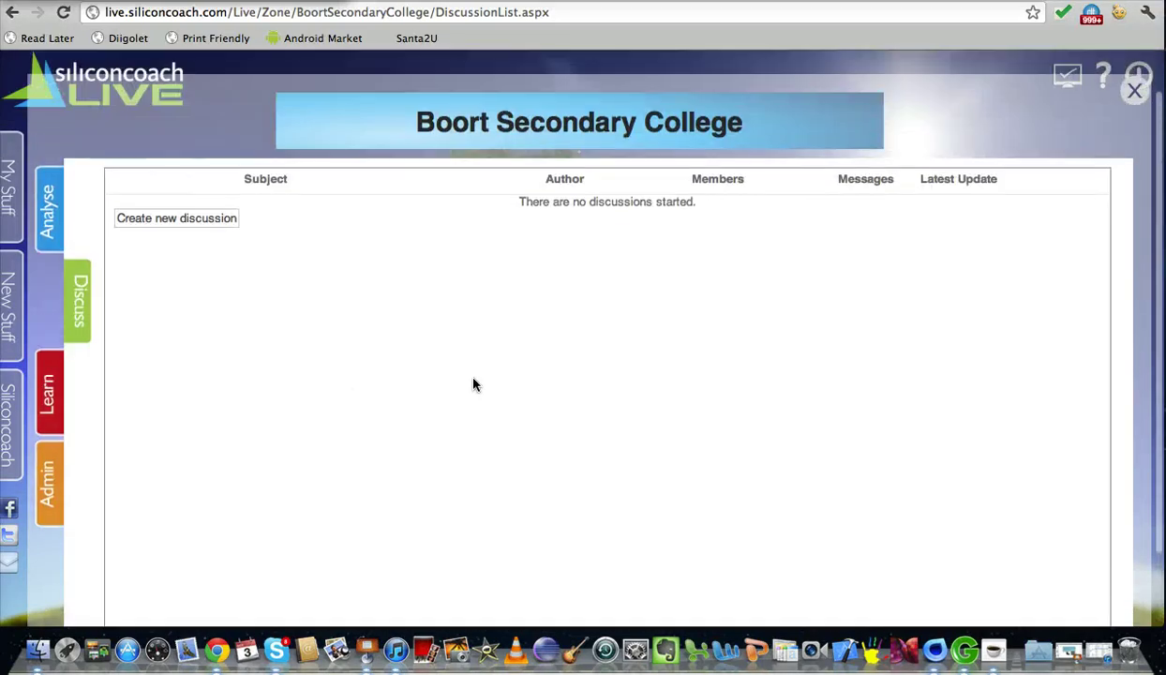
click(10, 217)
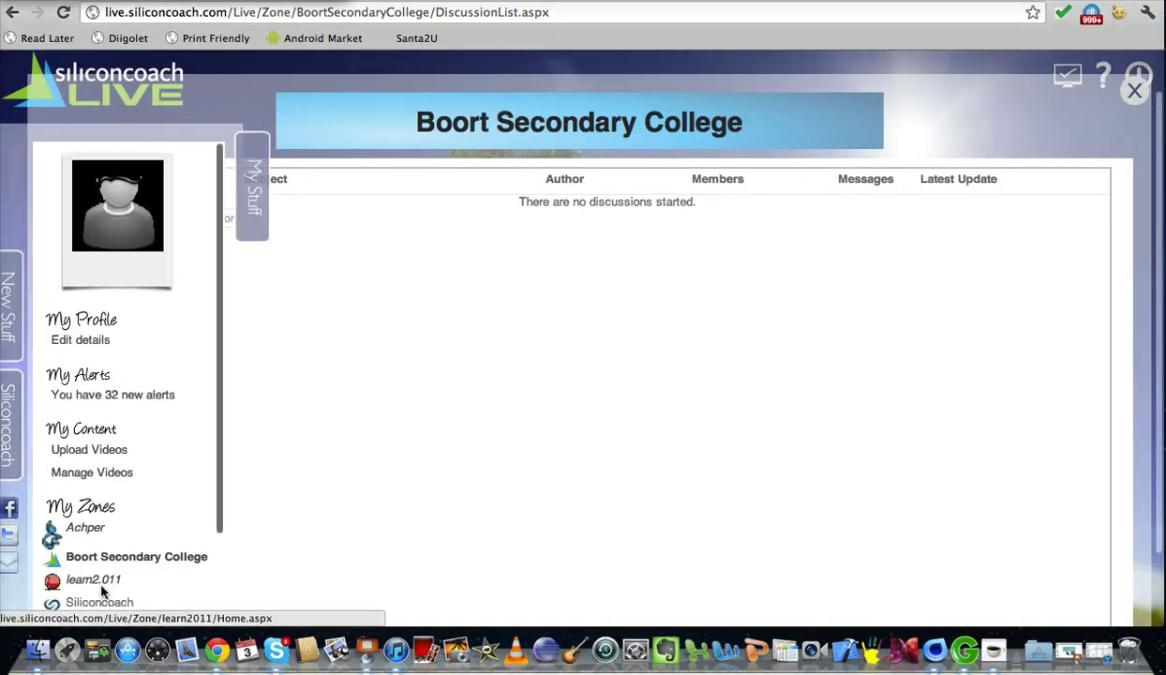
click(102, 587)
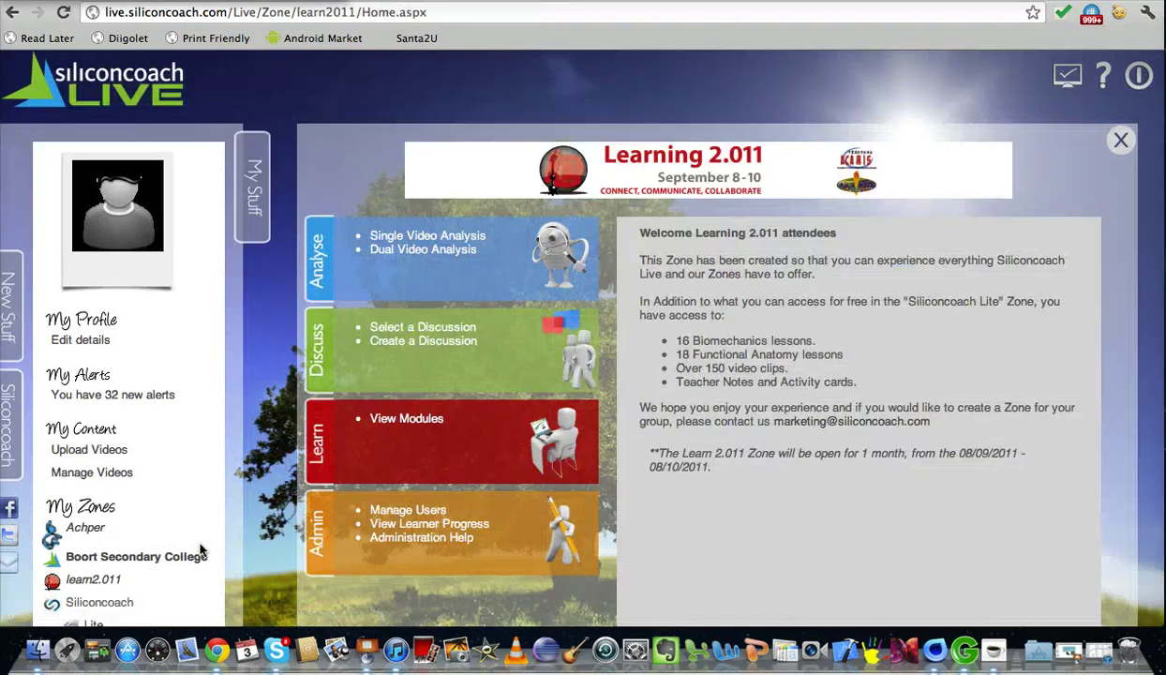
- Open the Power of Analysis discussion in the learn2.011 zone
click(429, 329)
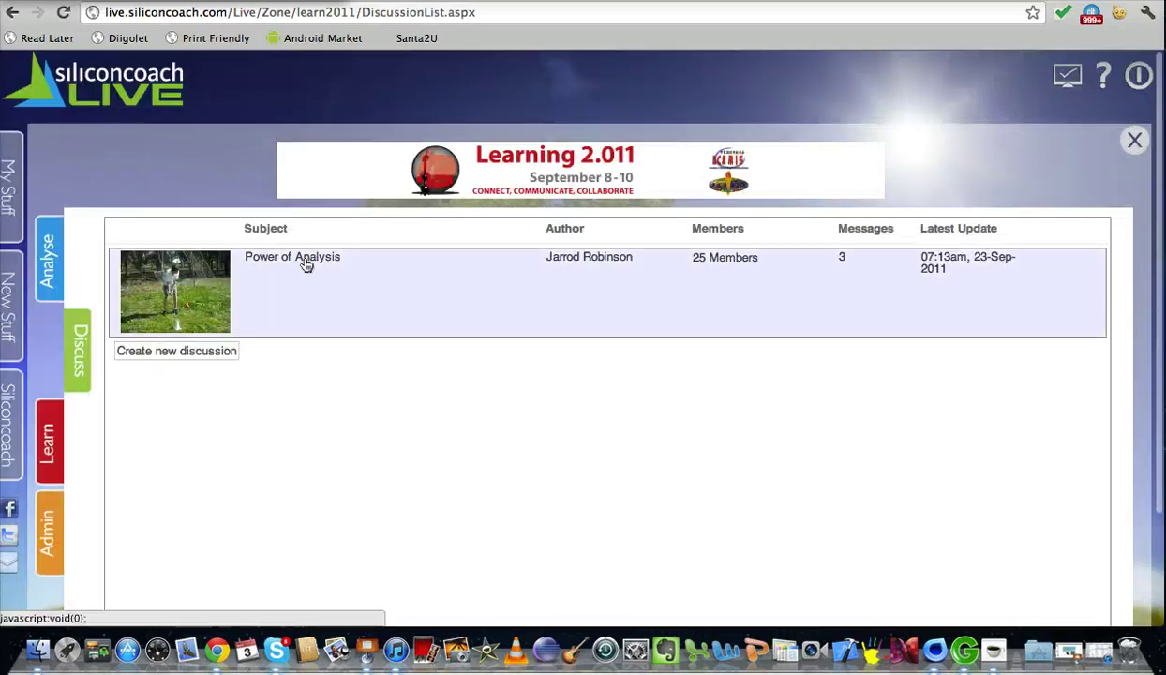
click(306, 266)
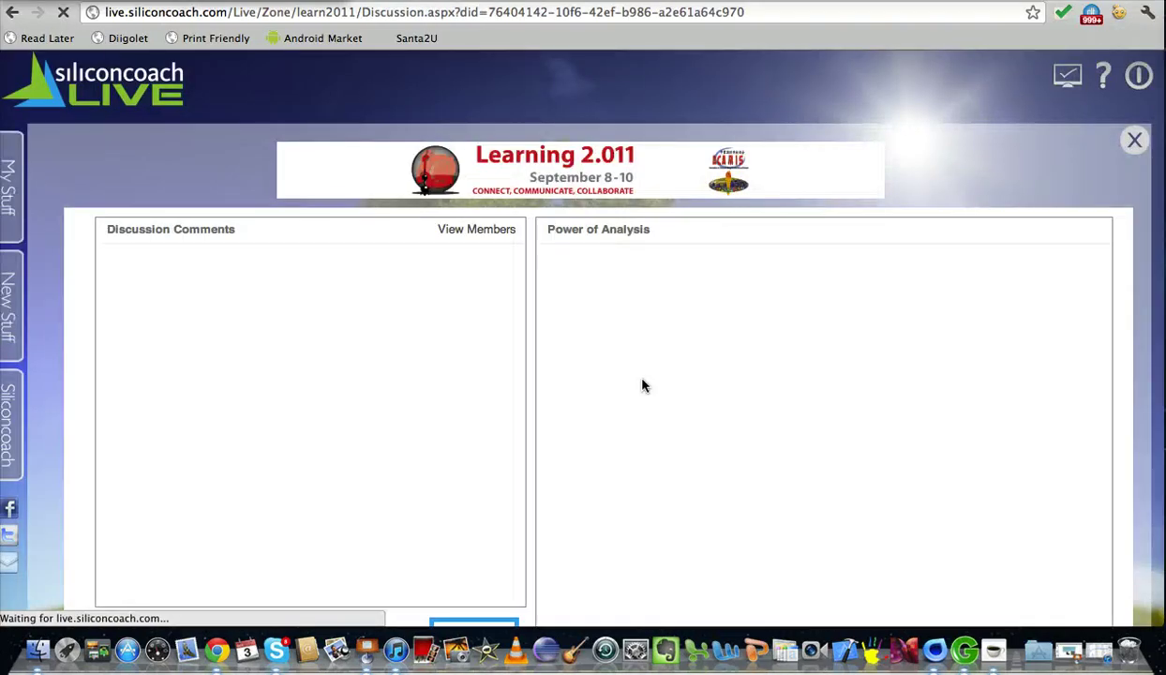
scroll(674, 454, down, 3)
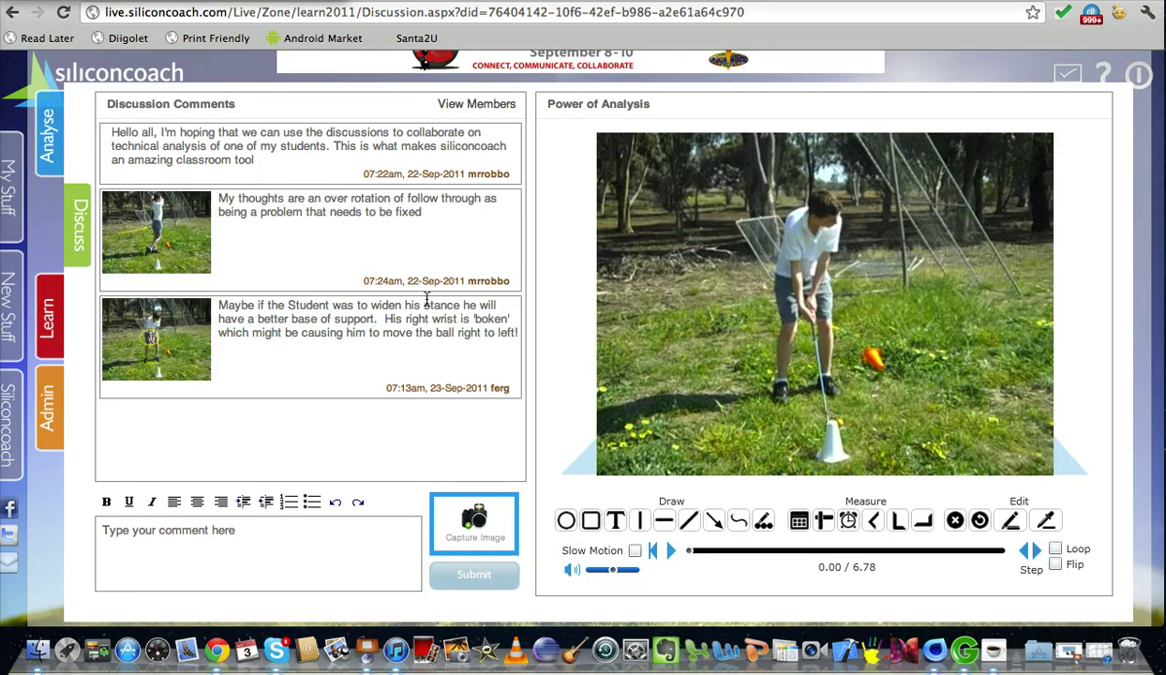
- Load the third comment's swing clip and pause it at 1.92 of 6.78
click(164, 234)
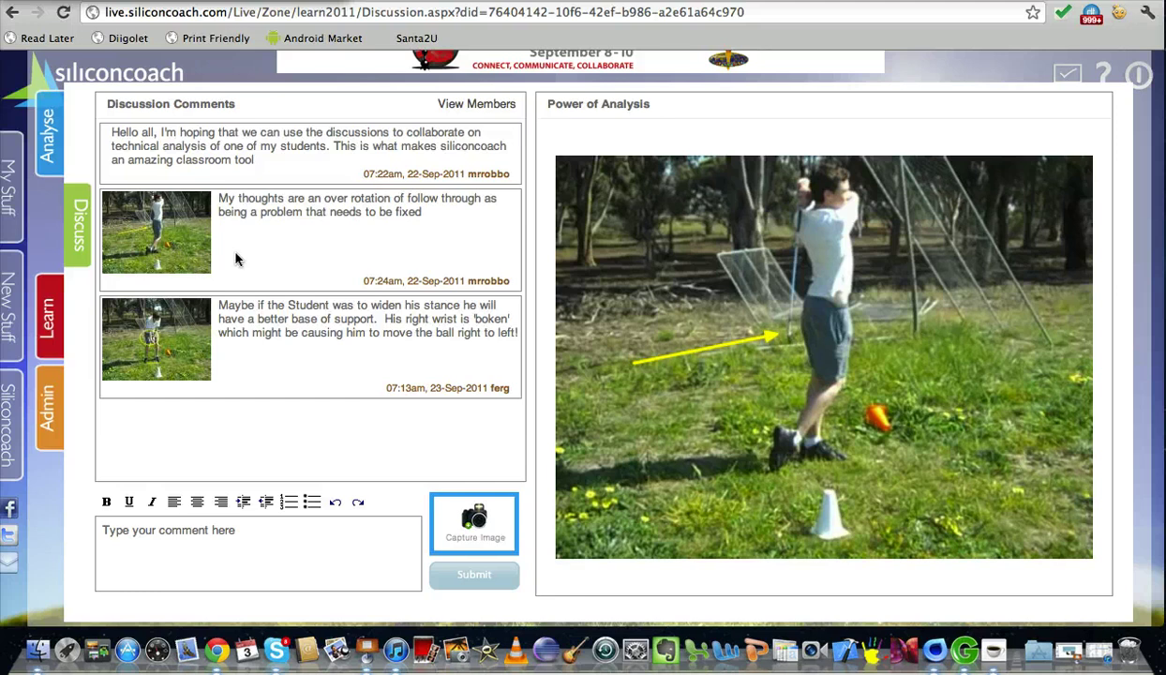
click(183, 318)
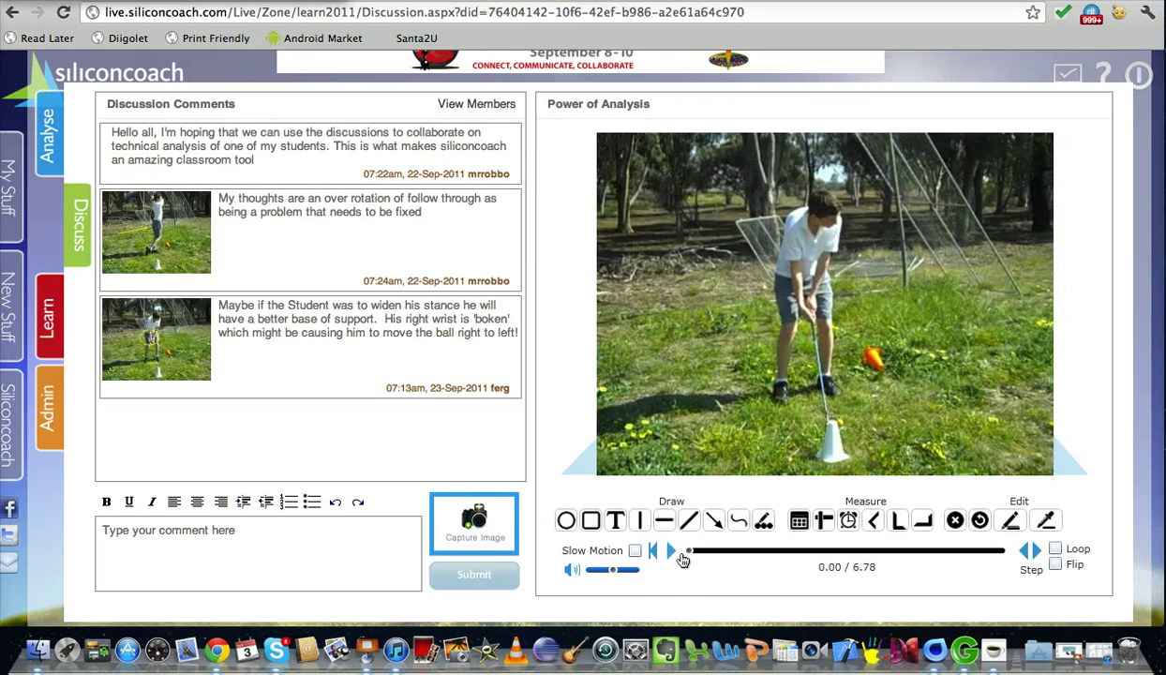
click(672, 554)
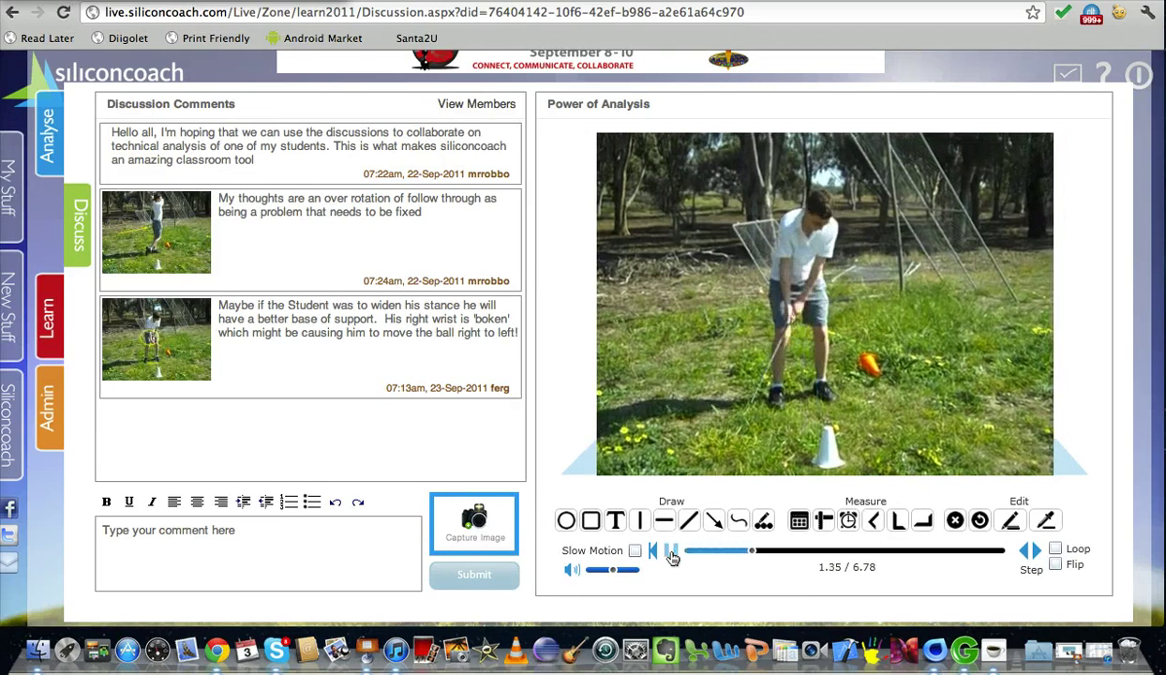
click(672, 554)
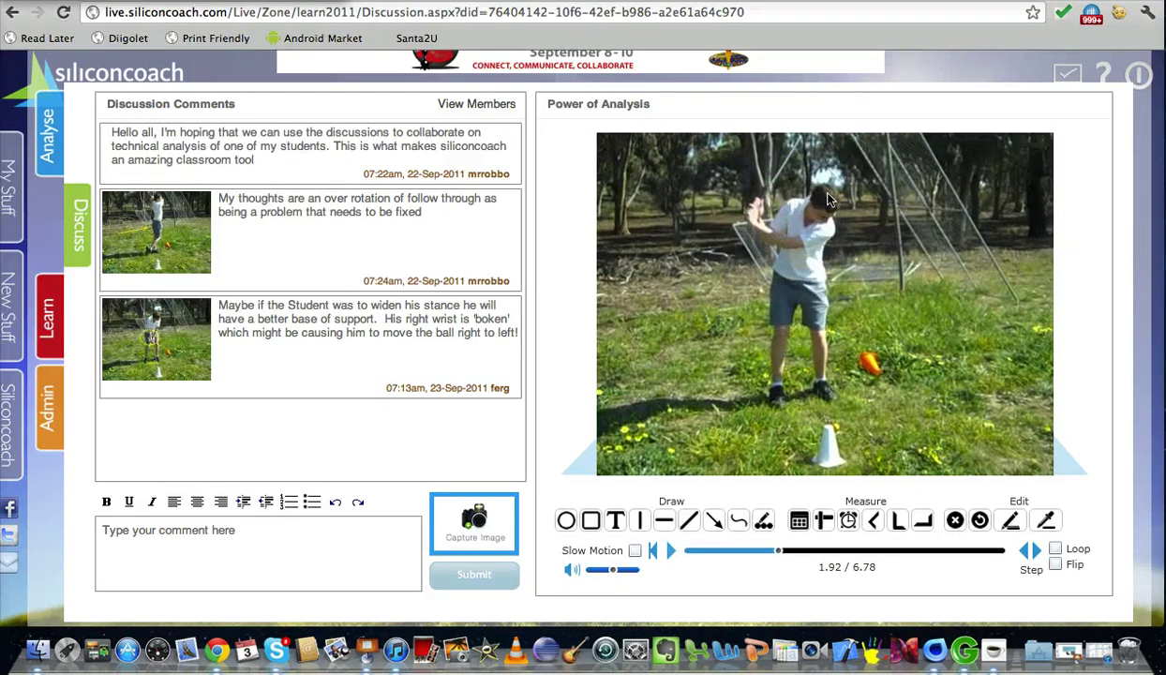
- Circle the top of the backswing above the golfer and capture the annotated frame
click(566, 521)
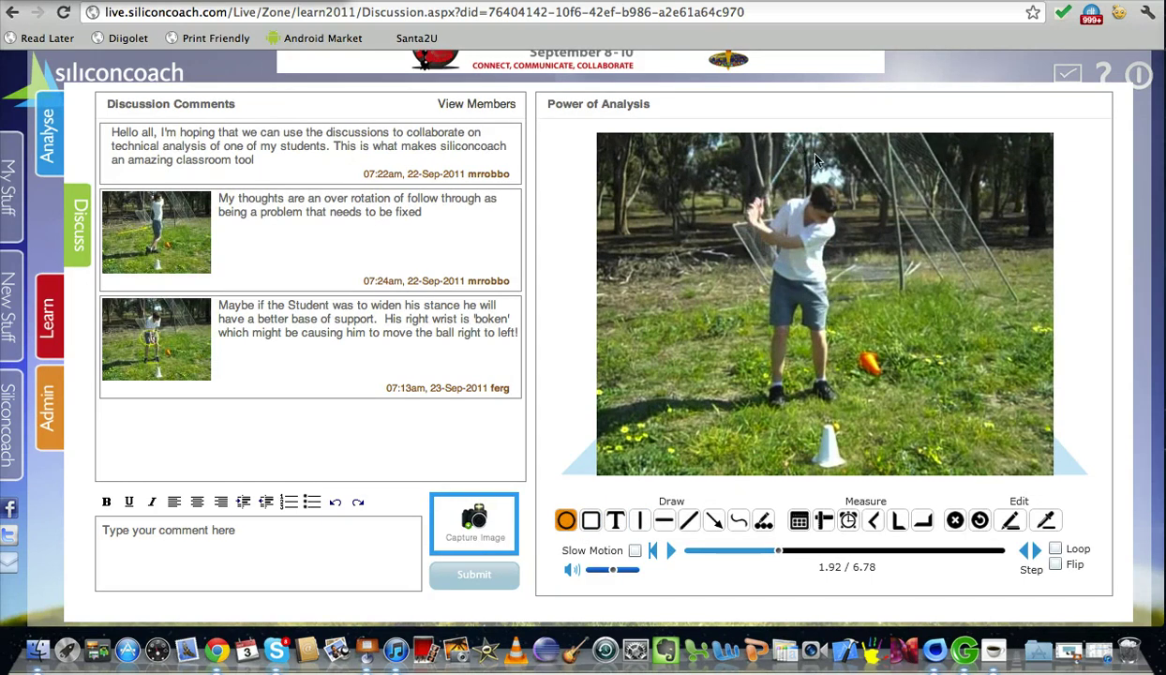
drag(831, 178, 810, 174)
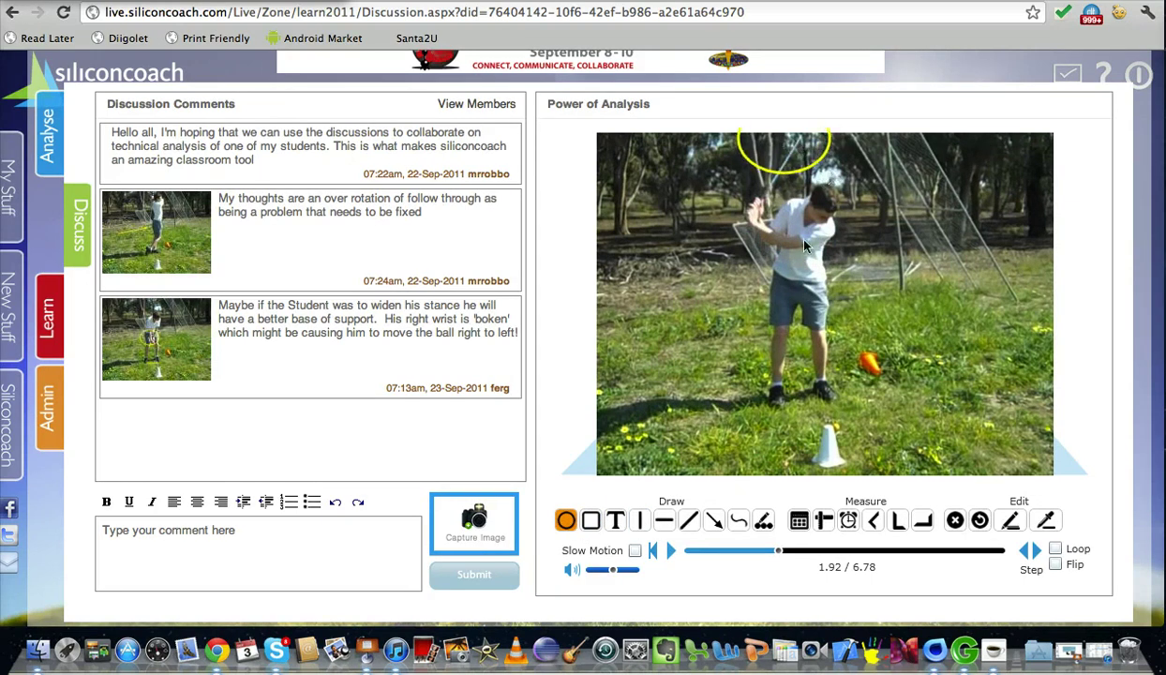
click(474, 521)
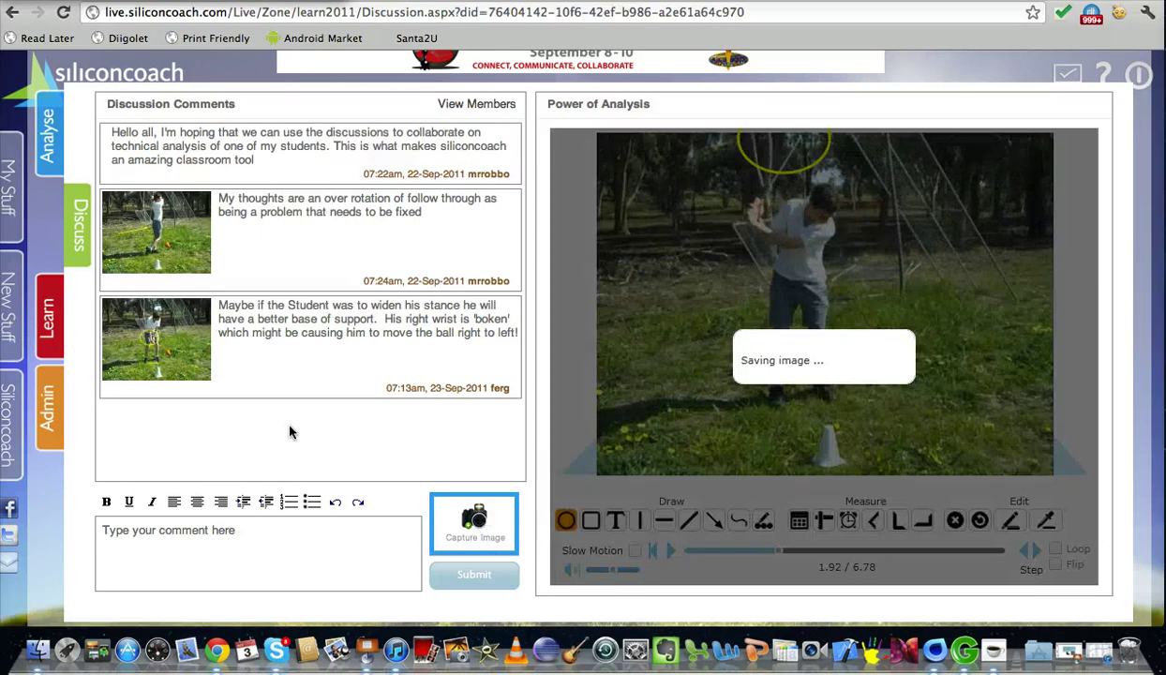
- Post the comment 'Back swing not far enough' with the captured frame
click(262, 547)
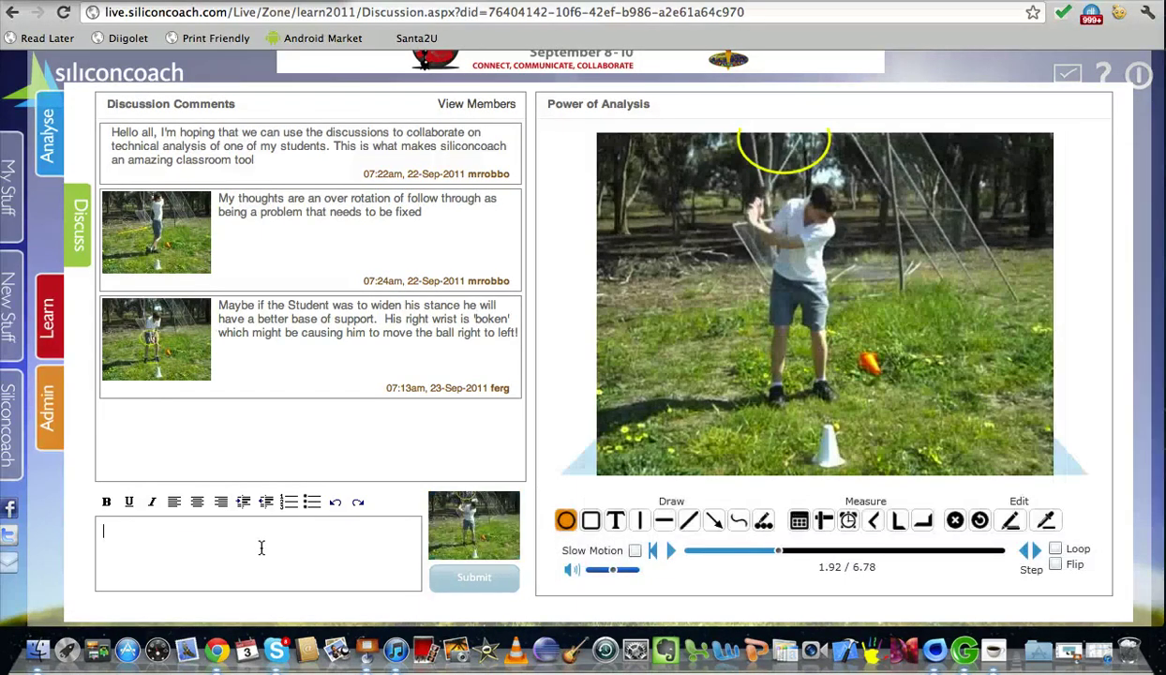
text(Back sw)
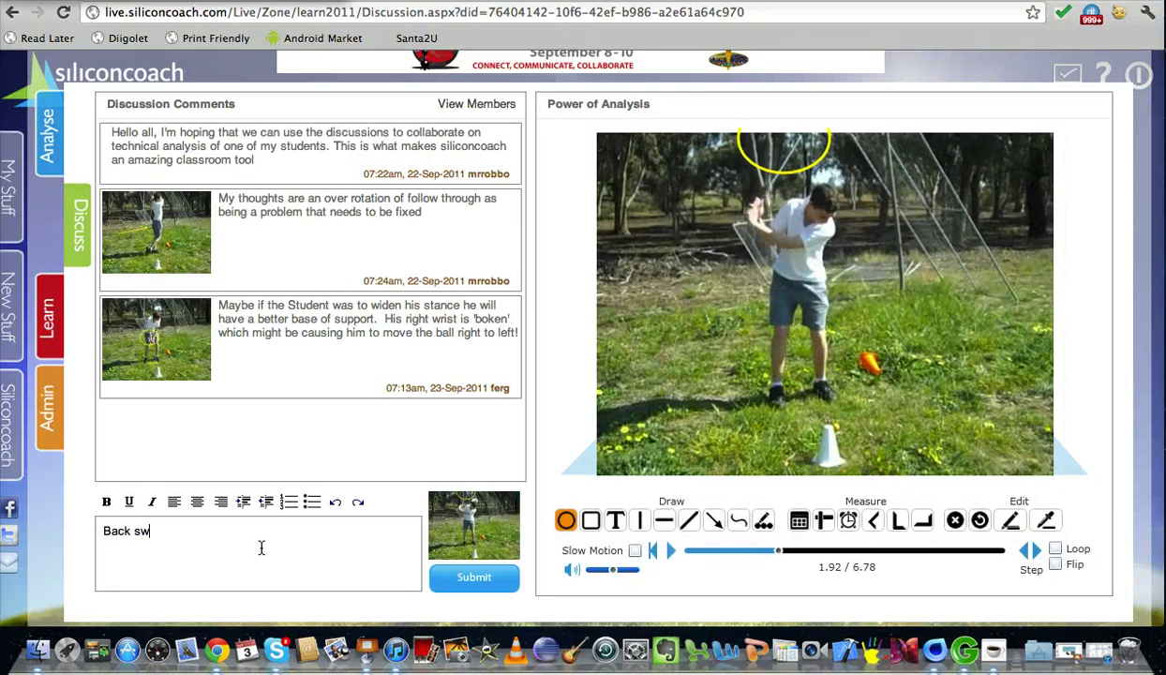
text(ing not far enough)
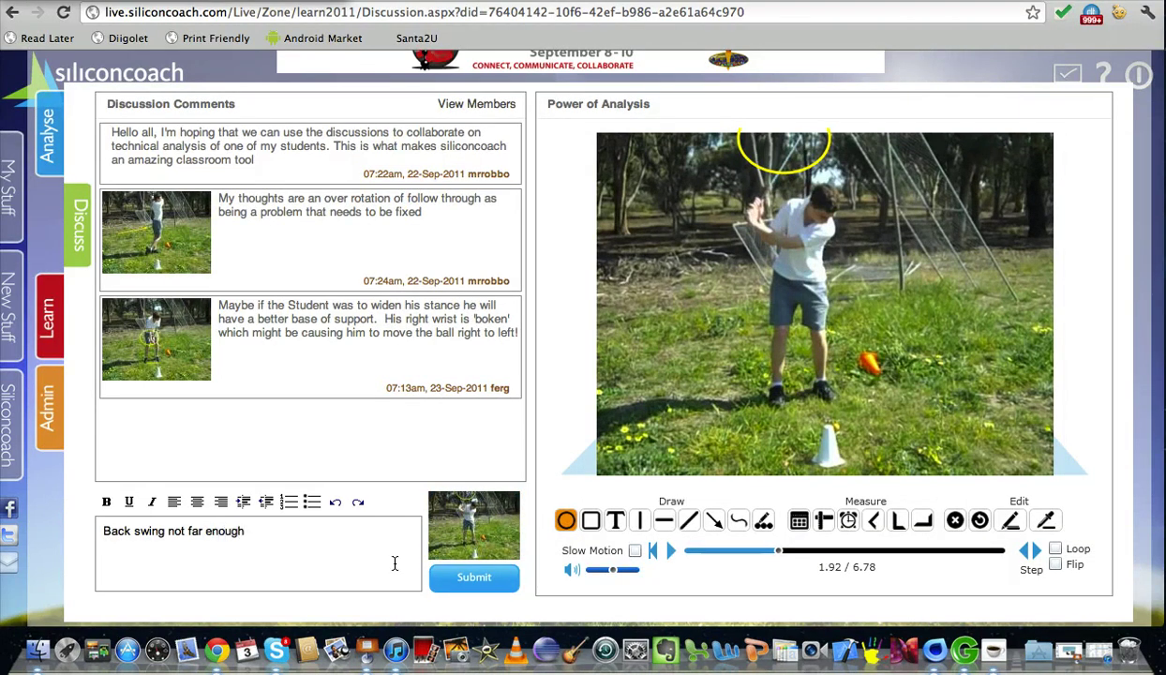
click(463, 574)
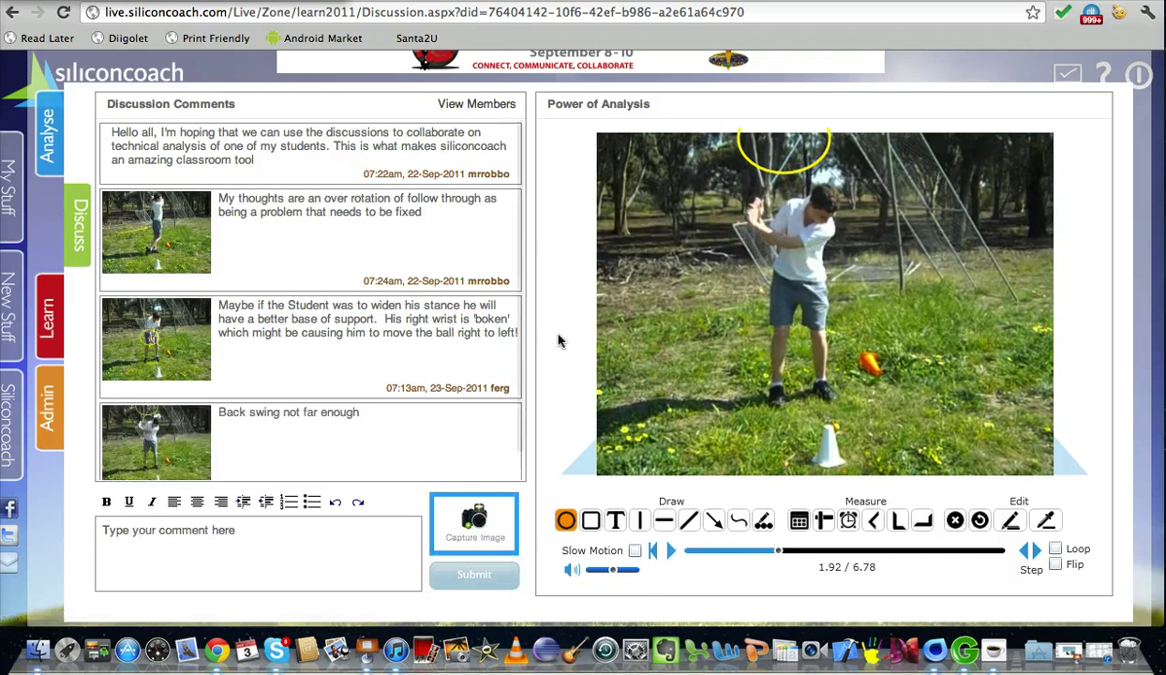